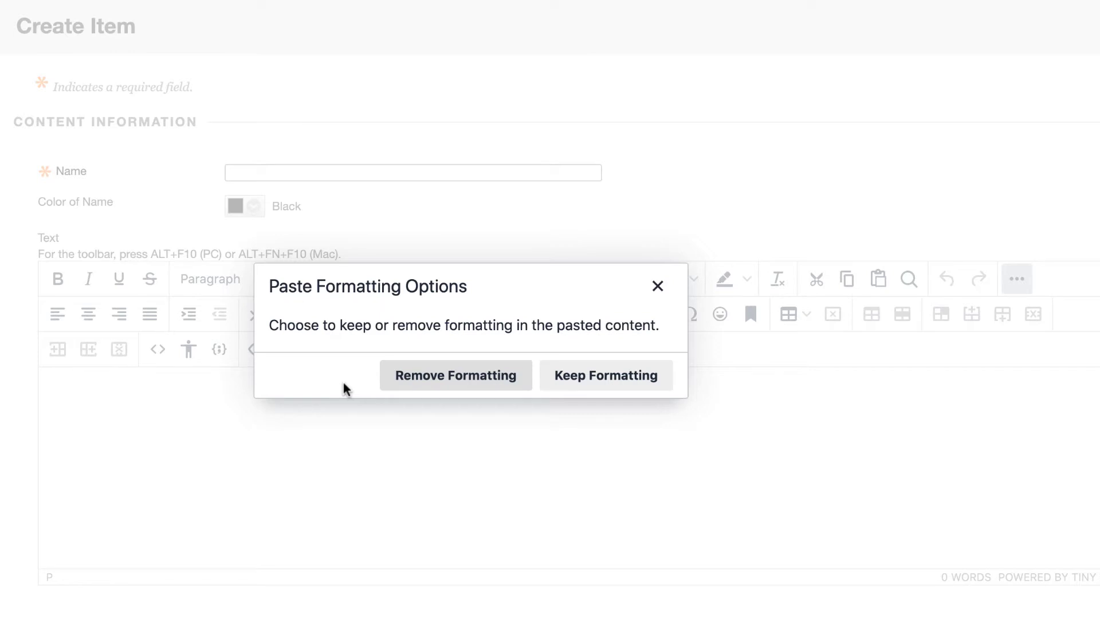
Paste the content with its formatting removed and move its title line "Complex Image Descriptions" into the item's Name
{"action": "left_click", "coordinate": [452, 380]}
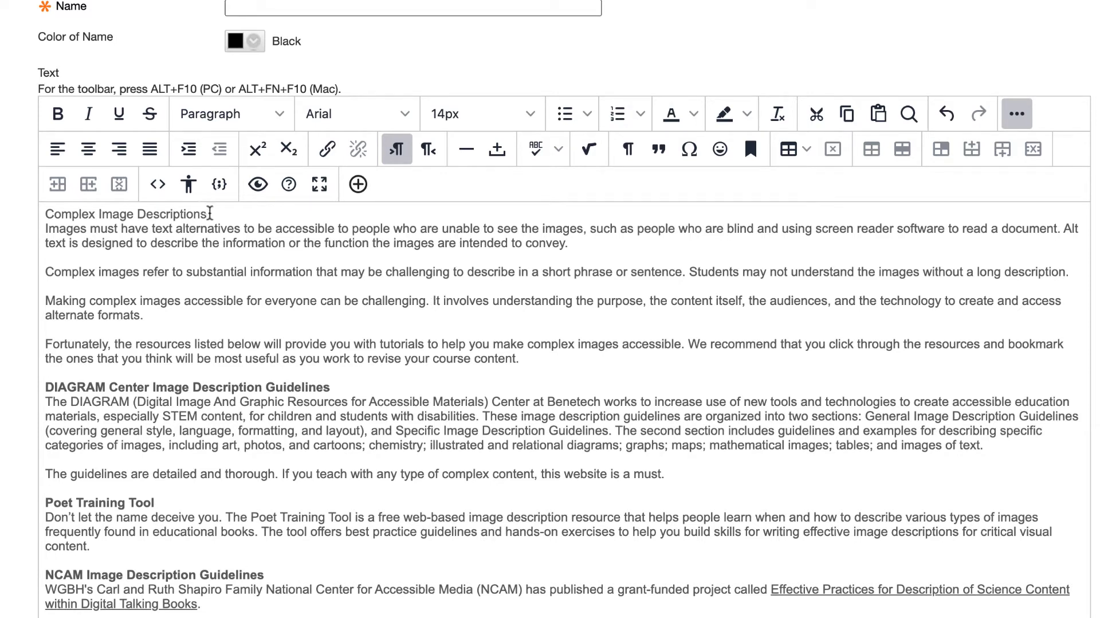
{"action": "left_click_drag", "start_coordinate": [209, 213], "coordinate": [36, 218]}
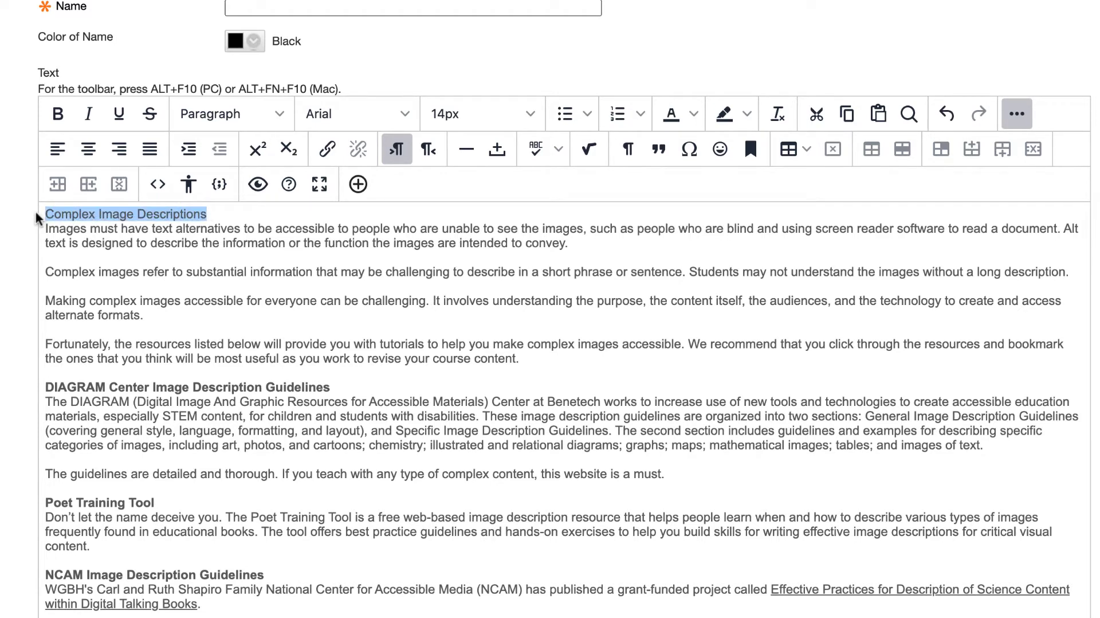
{"action": "key", "text": "ctrl+x"}
{"action": "left_click", "coordinate": [293, 10]}
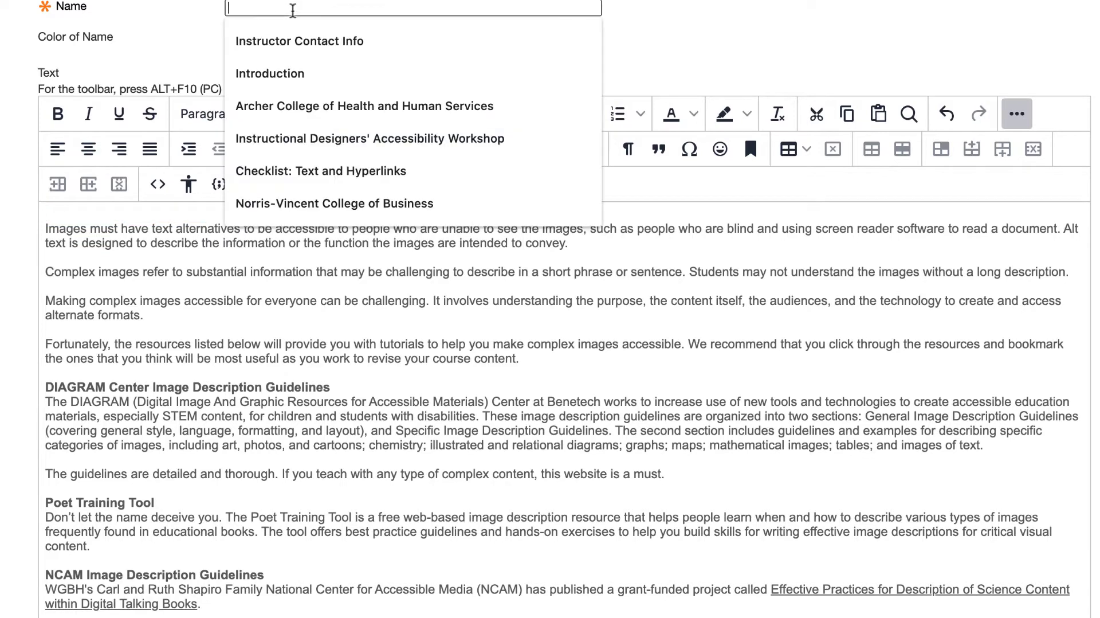
{"action": "key", "text": "ctrl+v"}
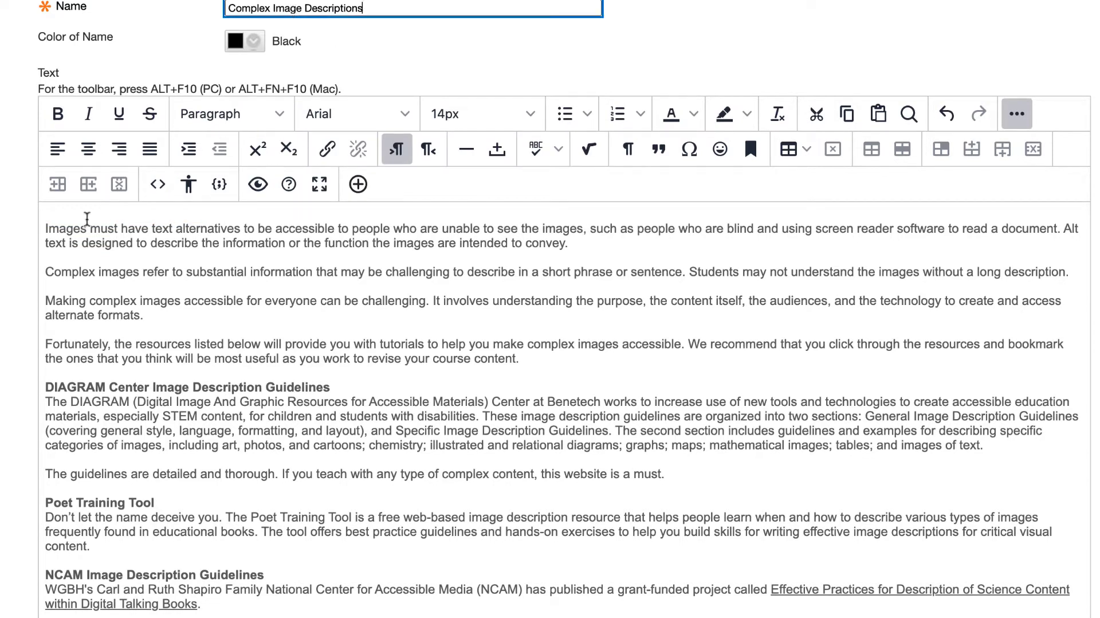
Remove the blank line above the first paragraph and insert a blank line below the DIAGRAM Center, Poet Training Tool and NCAM section titles
{"action": "left_click", "coordinate": [46, 228]}
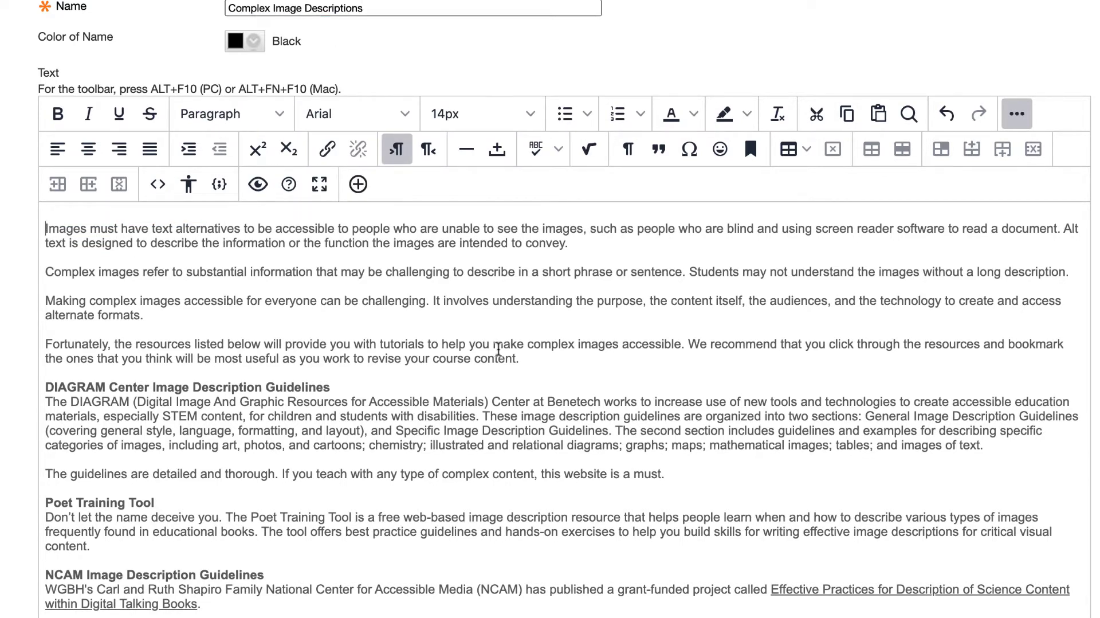
{"action": "scroll", "coordinate": [498, 349], "scroll_direction": "down", "scroll_amount": 1}
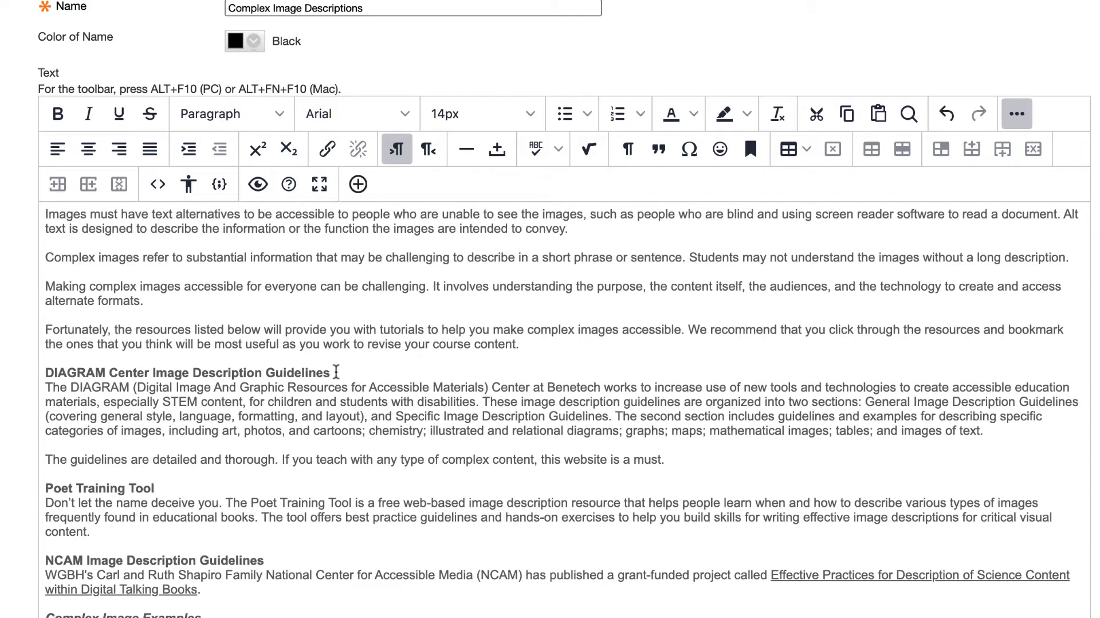
{"action": "left_click", "coordinate": [331, 372]}
{"action": "left_click", "coordinate": [46, 385]}
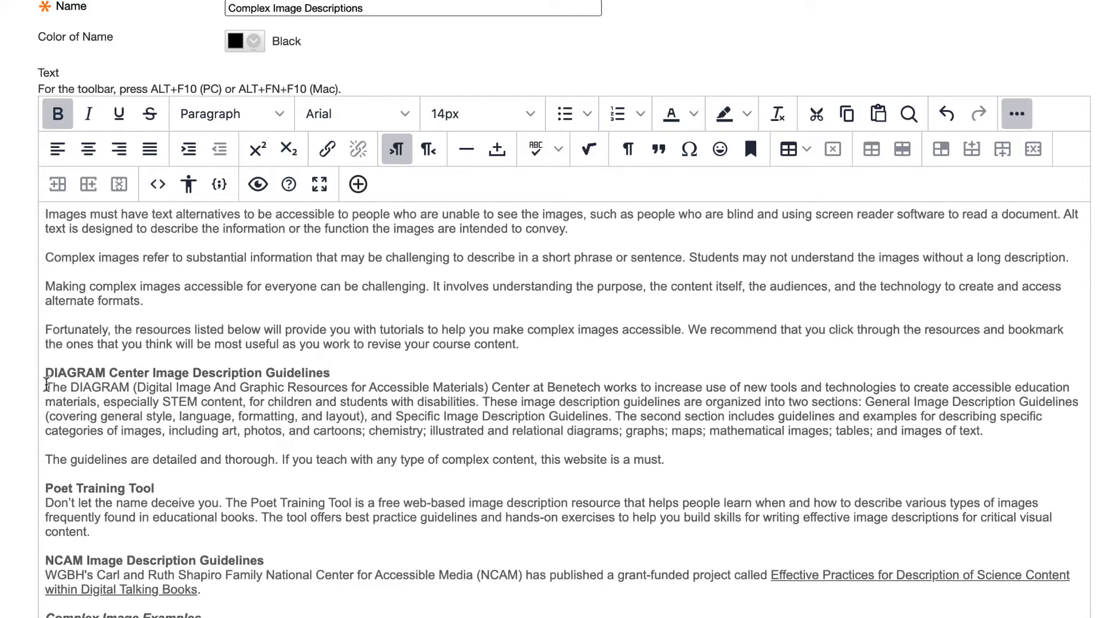
{"action": "key", "text": "Return"}
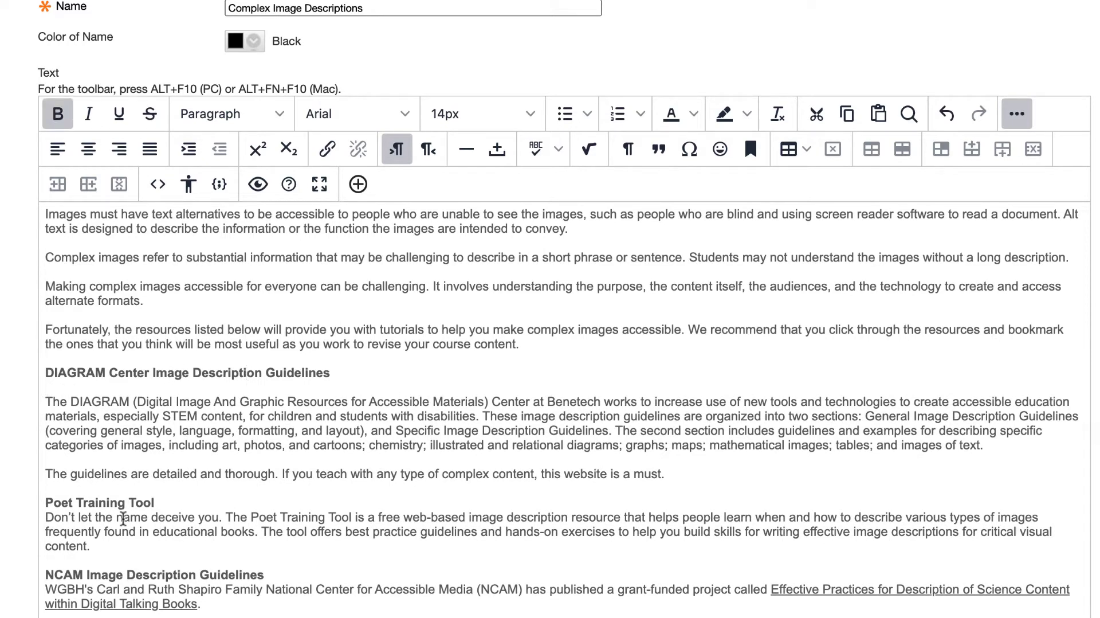
{"action": "left_click", "coordinate": [45, 517]}
{"action": "key", "text": "Return"}
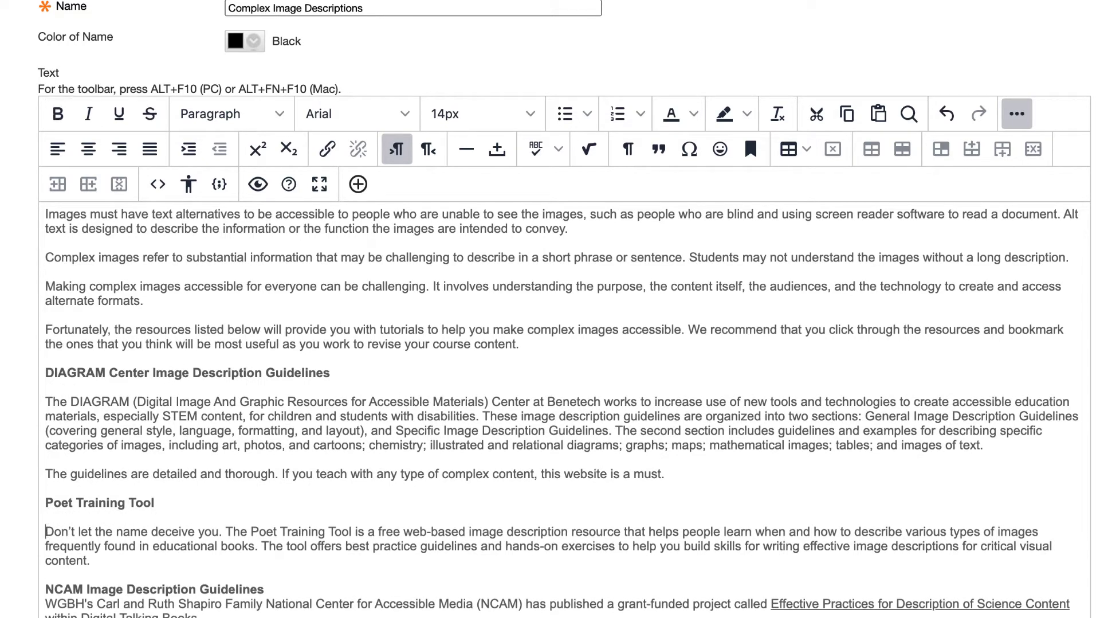
{"action": "left_click", "coordinate": [45, 603]}
{"action": "key", "text": "Return"}
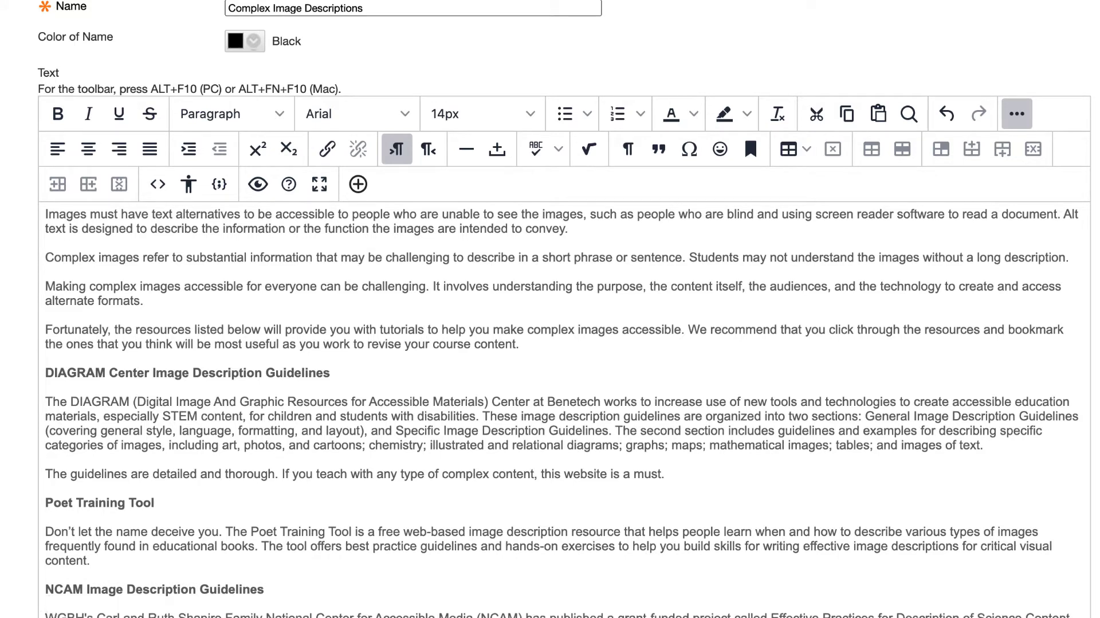
{"action": "scroll", "coordinate": [237, 435], "scroll_direction": "down", "scroll_amount": 2}
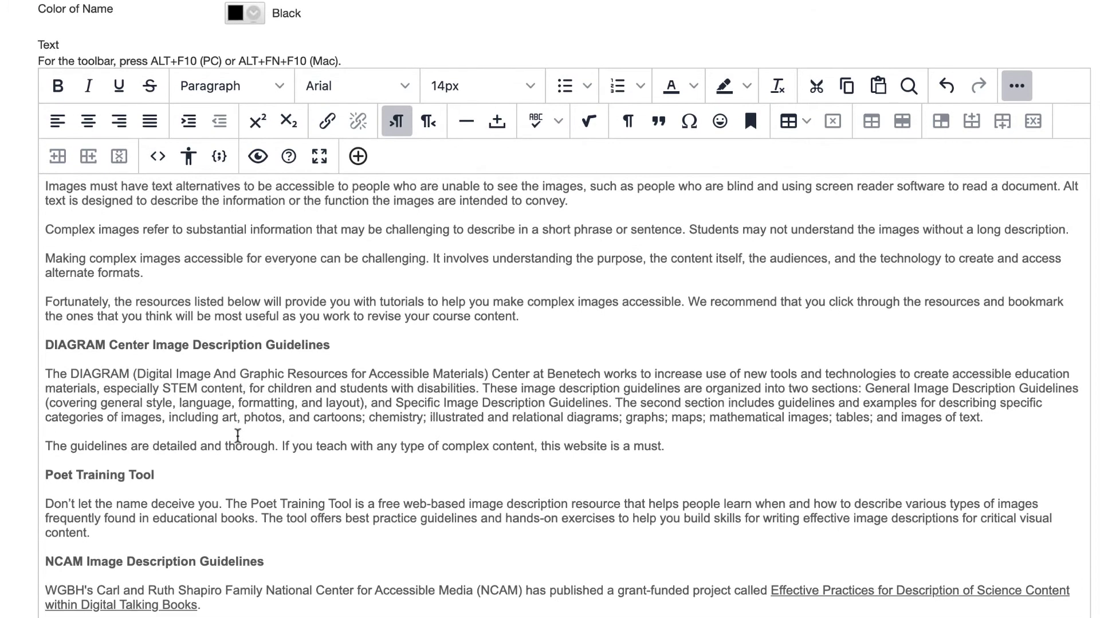
{"action": "scroll", "coordinate": [238, 435], "scroll_direction": "down", "scroll_amount": 2}
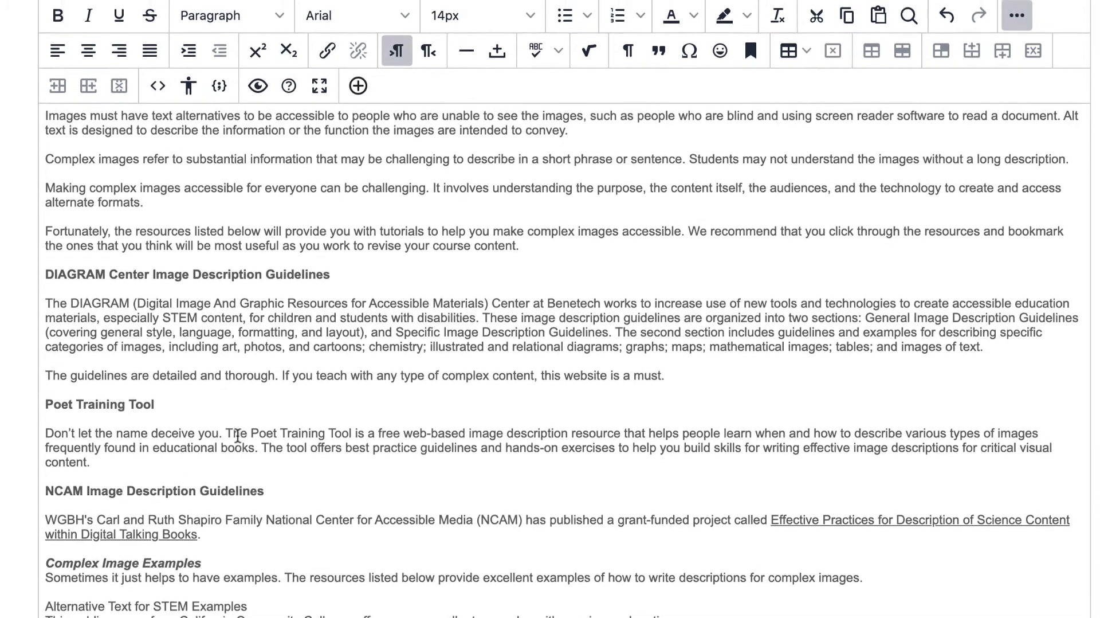
{"action": "scroll", "coordinate": [238, 436], "scroll_direction": "up", "scroll_amount": 2}
{"action": "scroll", "coordinate": [238, 436], "scroll_direction": "down", "scroll_amount": 1}
{"action": "scroll", "coordinate": [238, 436], "scroll_direction": "up", "scroll_amount": 1}
{"action": "scroll", "coordinate": [238, 436], "scroll_direction": "down", "scroll_amount": 1}
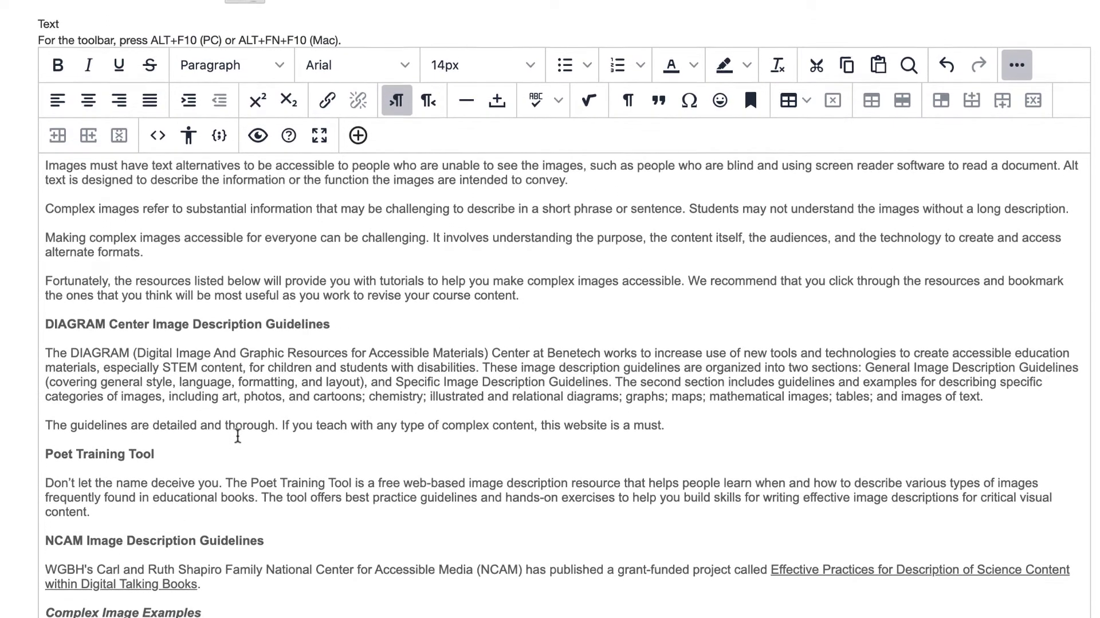
{"action": "scroll", "coordinate": [238, 435], "scroll_direction": "up", "scroll_amount": 1}
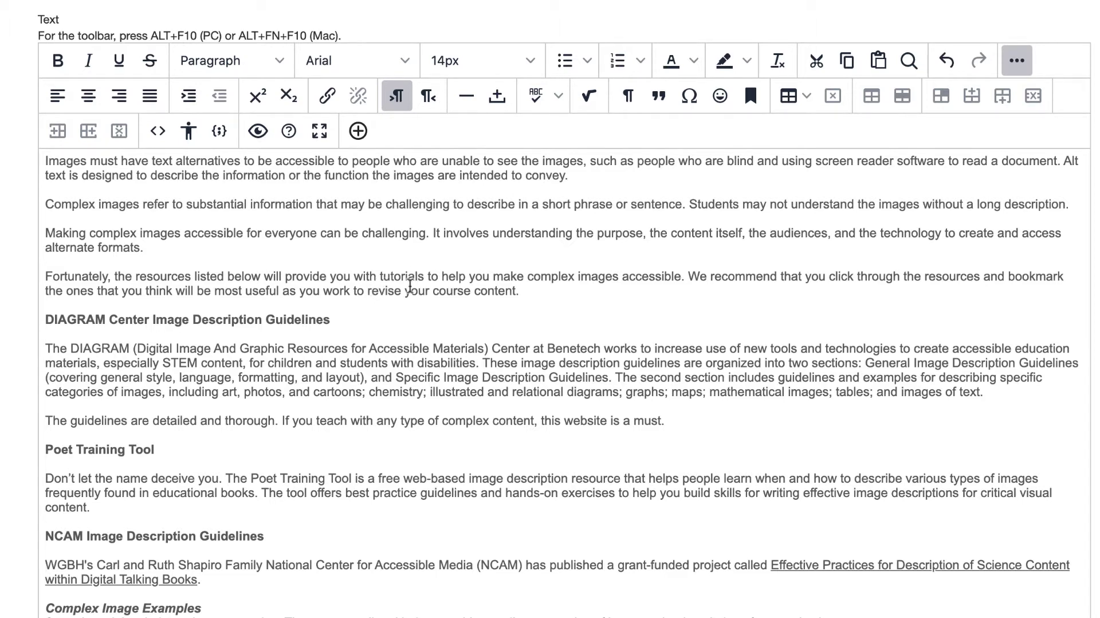
Clear the formatting from the DIAGRAM Center Image Description Guidelines, Poet Training Tool and NCAM Image Description Guidelines section titles
{"action": "left_click_drag", "start_coordinate": [343, 319], "coordinate": [20, 321]}
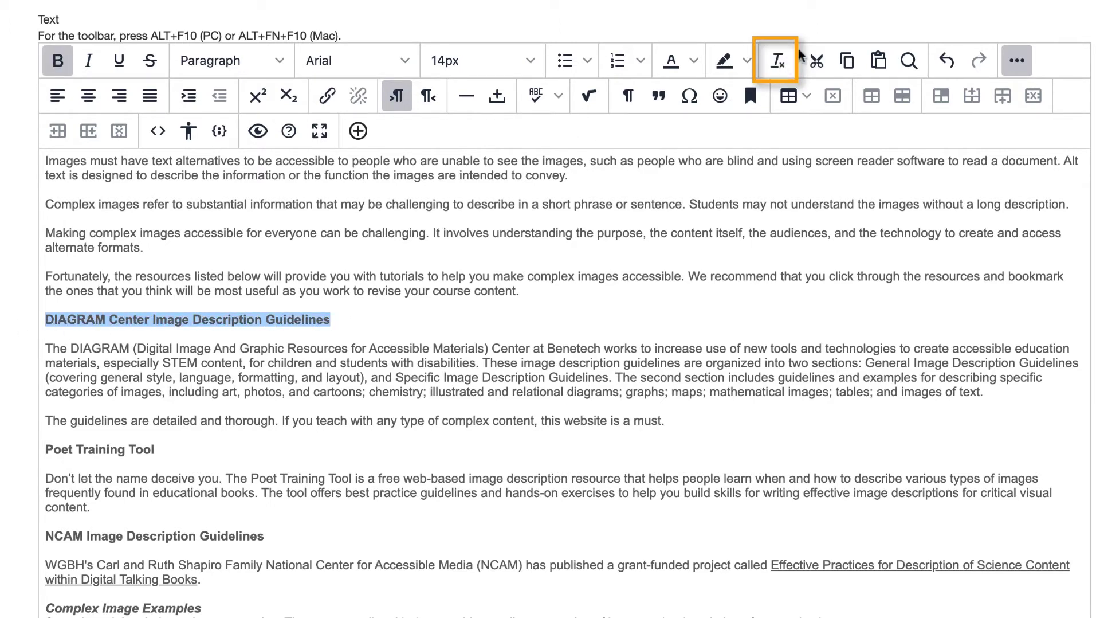
{"action": "left_click", "coordinate": [776, 69]}
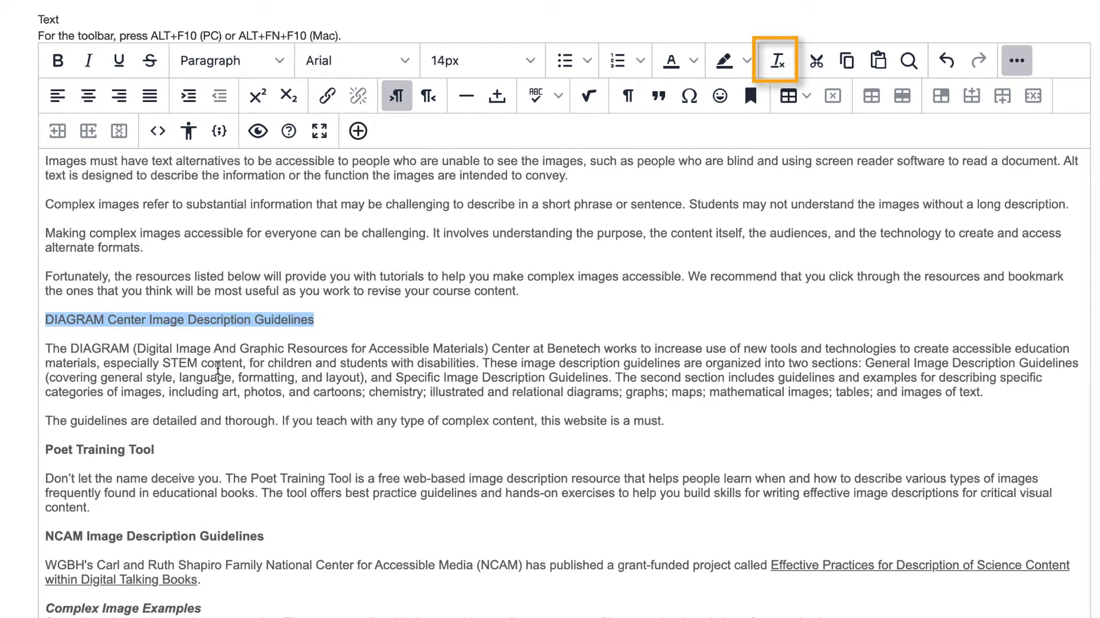
{"action": "left_click_drag", "start_coordinate": [164, 450], "coordinate": [45, 450]}
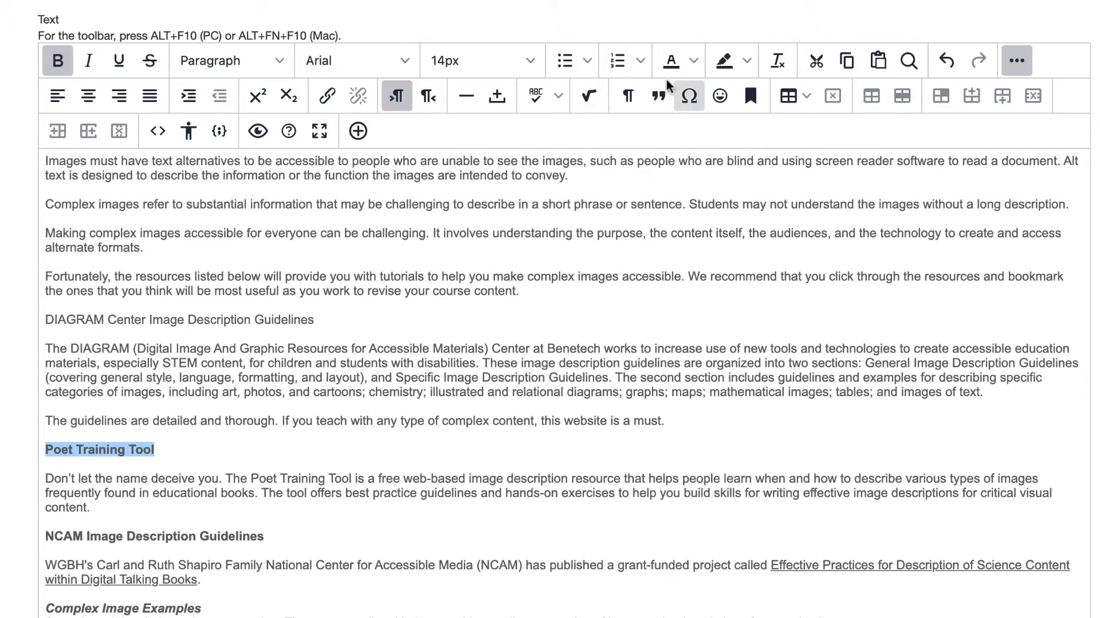
{"action": "left_click", "coordinate": [777, 64]}
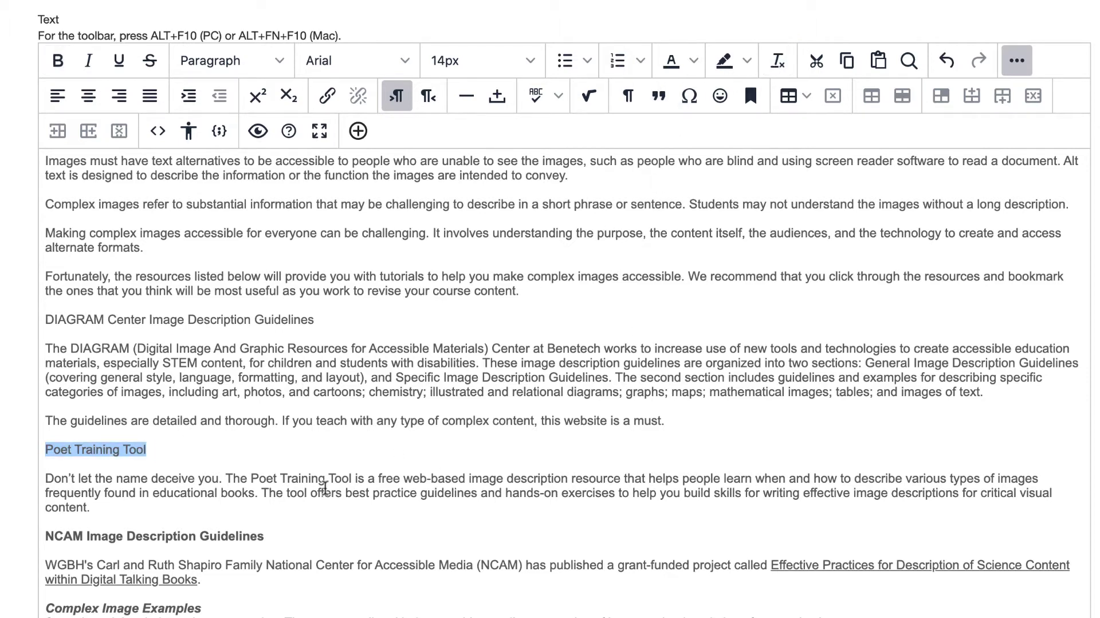
{"action": "left_click_drag", "start_coordinate": [265, 536], "coordinate": [45, 536]}
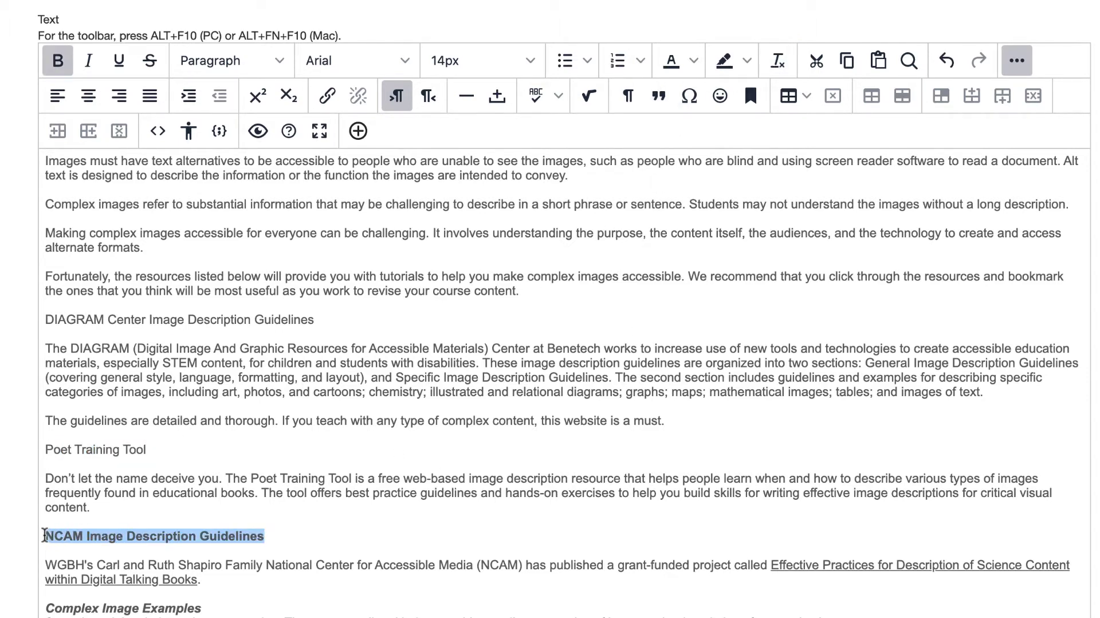
{"action": "left_click", "coordinate": [778, 61]}
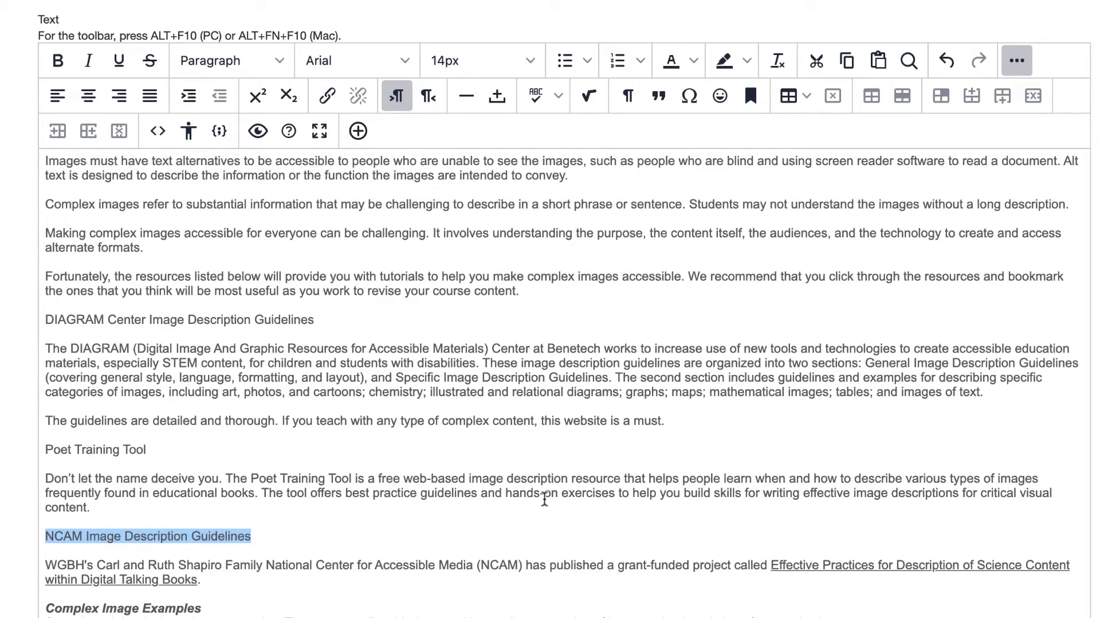
Apply the Heading style to the section title "DIAGRAM Center Image Description Guidelines"
{"action": "left_click", "coordinate": [312, 319]}
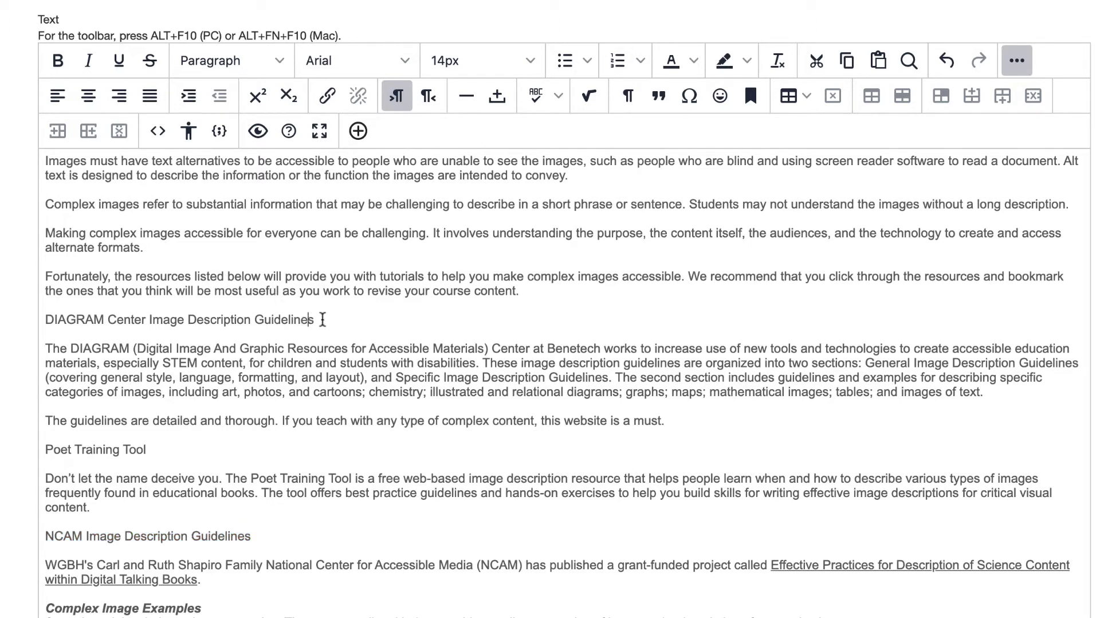
{"action": "left_click_drag", "start_coordinate": [322, 319], "coordinate": [32, 325]}
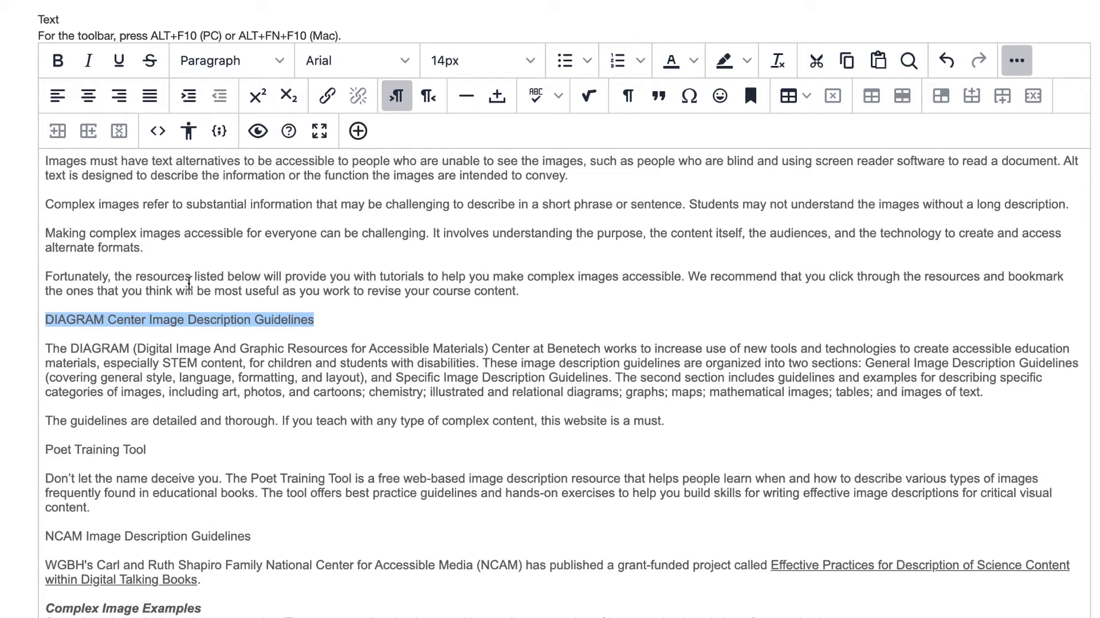
{"action": "left_click", "coordinate": [404, 63]}
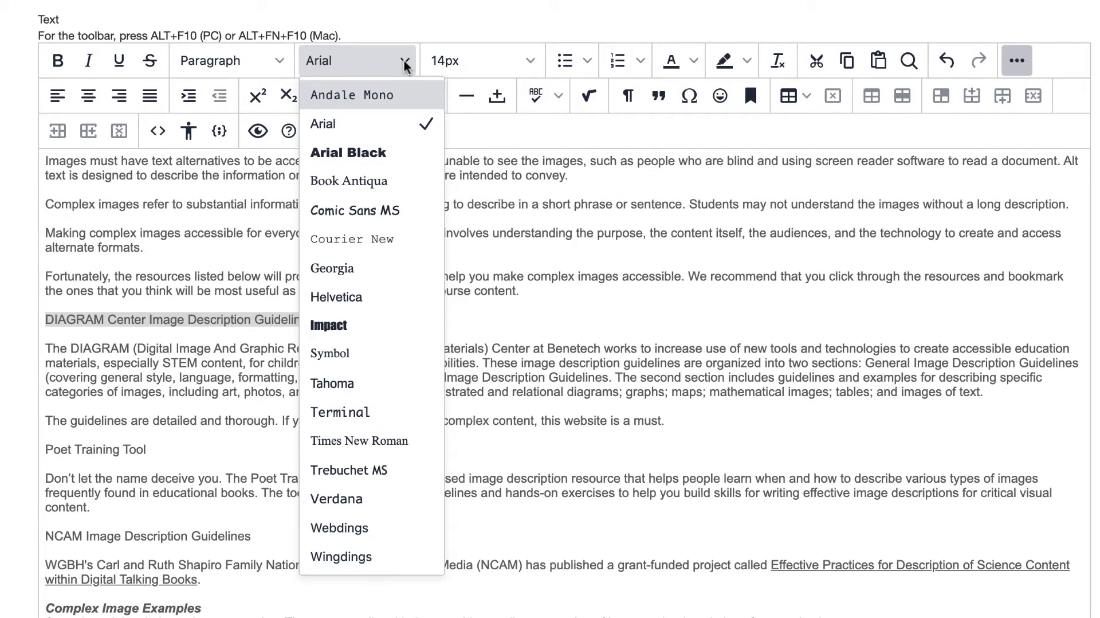
{"action": "left_click", "coordinate": [405, 63]}
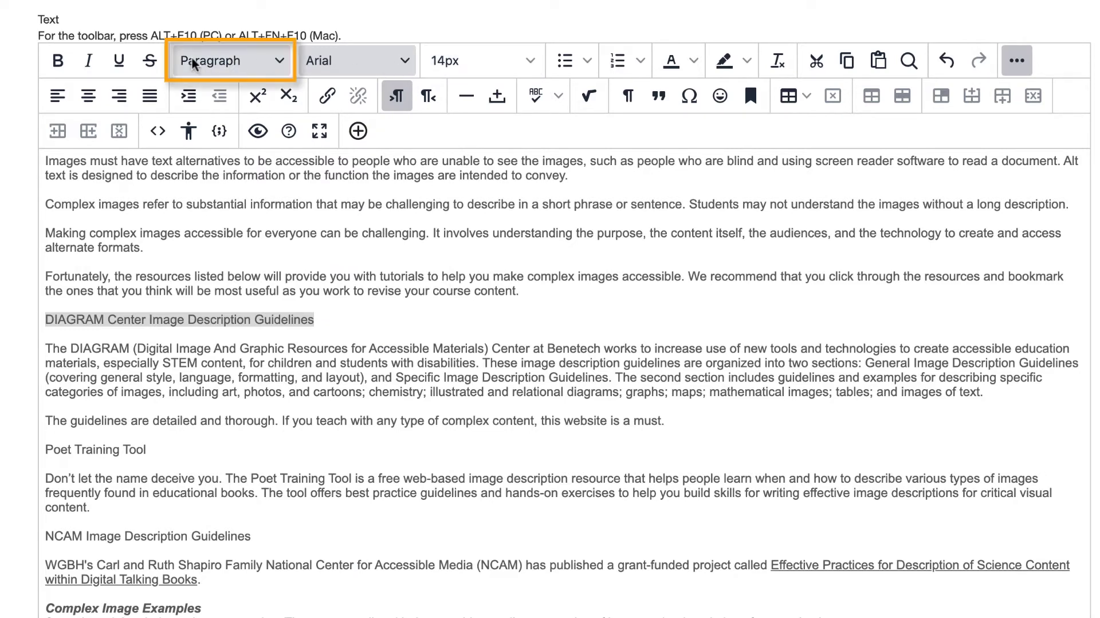
{"action": "left_click", "coordinate": [281, 61]}
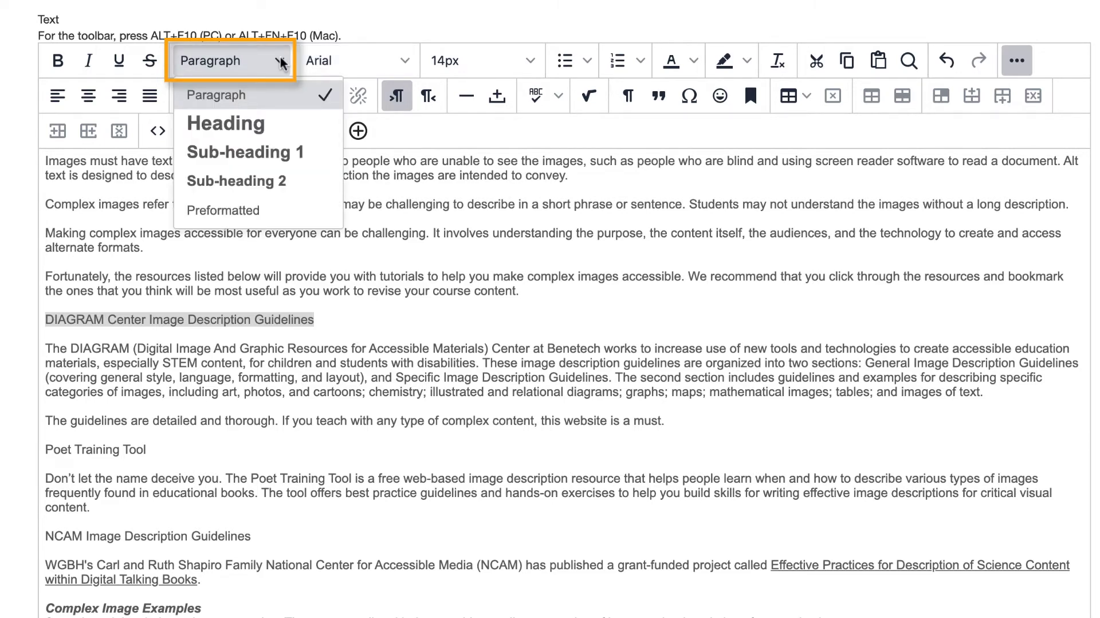
{"action": "left_click", "coordinate": [240, 126]}
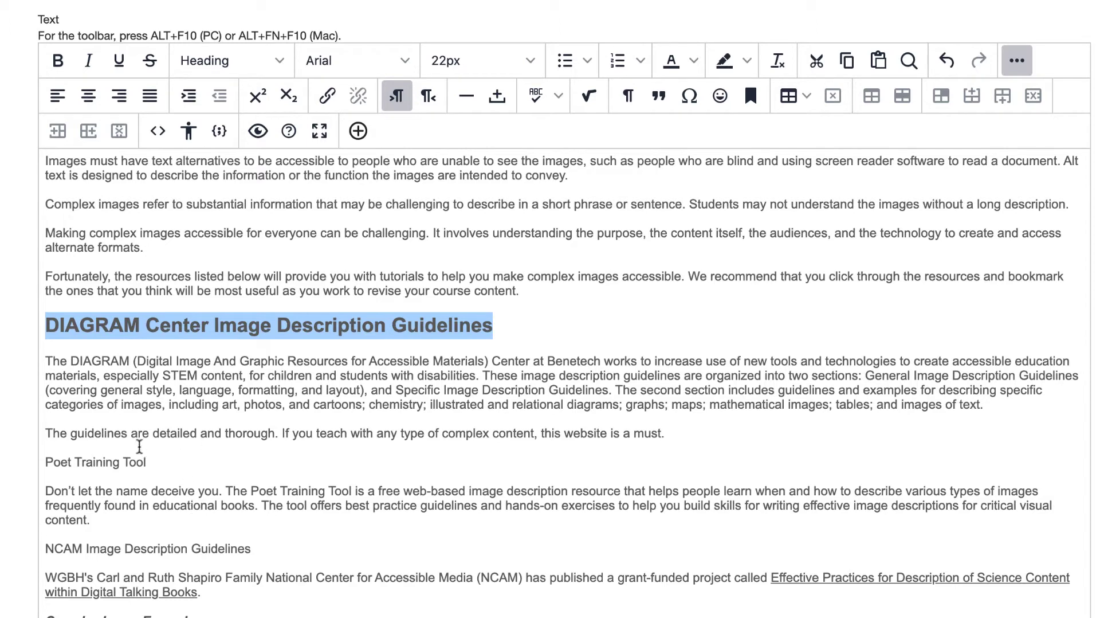
Apply the Heading style to the section title "Poet Training Tool"
{"action": "left_click", "coordinate": [150, 462]}
{"action": "left_click_drag", "start_coordinate": [152, 466], "coordinate": [26, 470]}
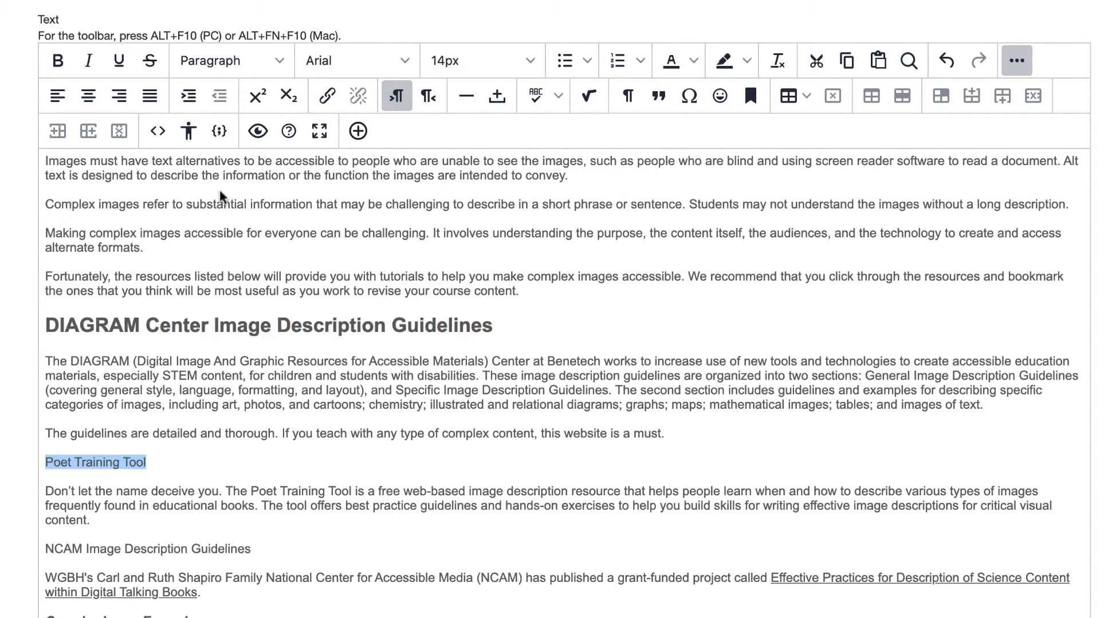
{"action": "left_click", "coordinate": [273, 70]}
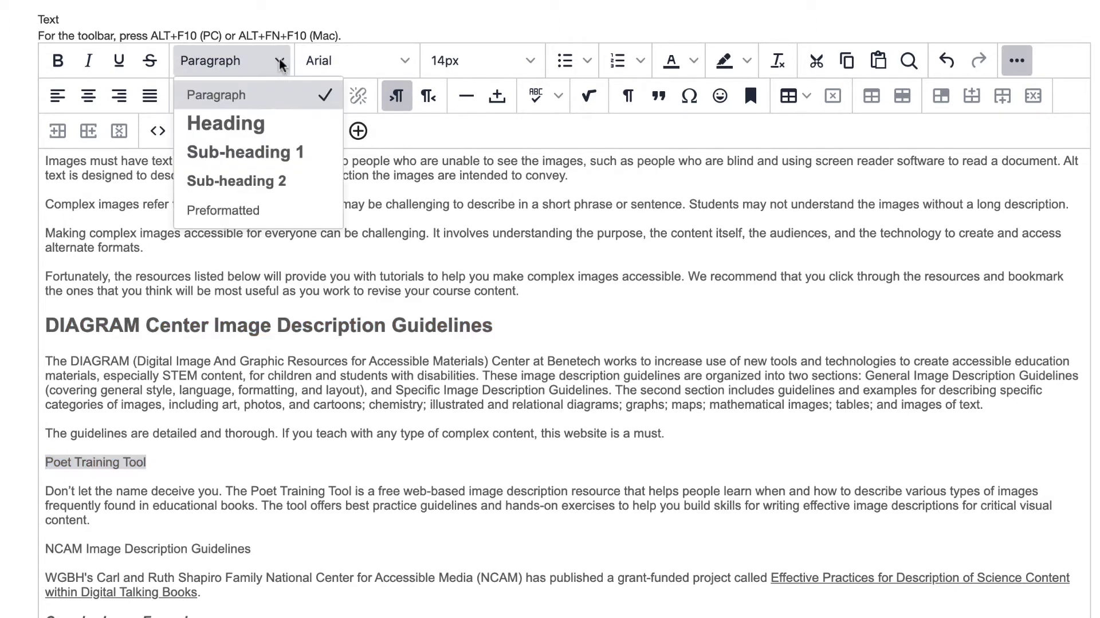
{"action": "left_click", "coordinate": [258, 122]}
Clear the formatting of the section title "Complex Image Examples" and apply the Sub-heading 1 style to it
{"action": "scroll", "coordinate": [243, 432], "scroll_direction": "down", "scroll_amount": 5}
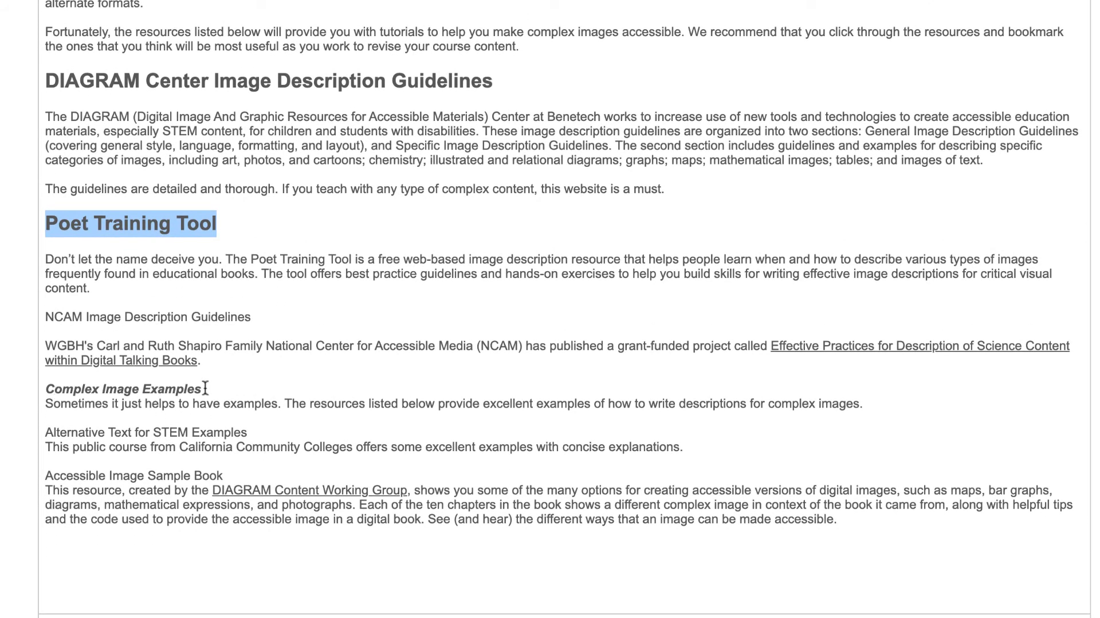
{"action": "left_click_drag", "start_coordinate": [204, 388], "coordinate": [38, 393]}
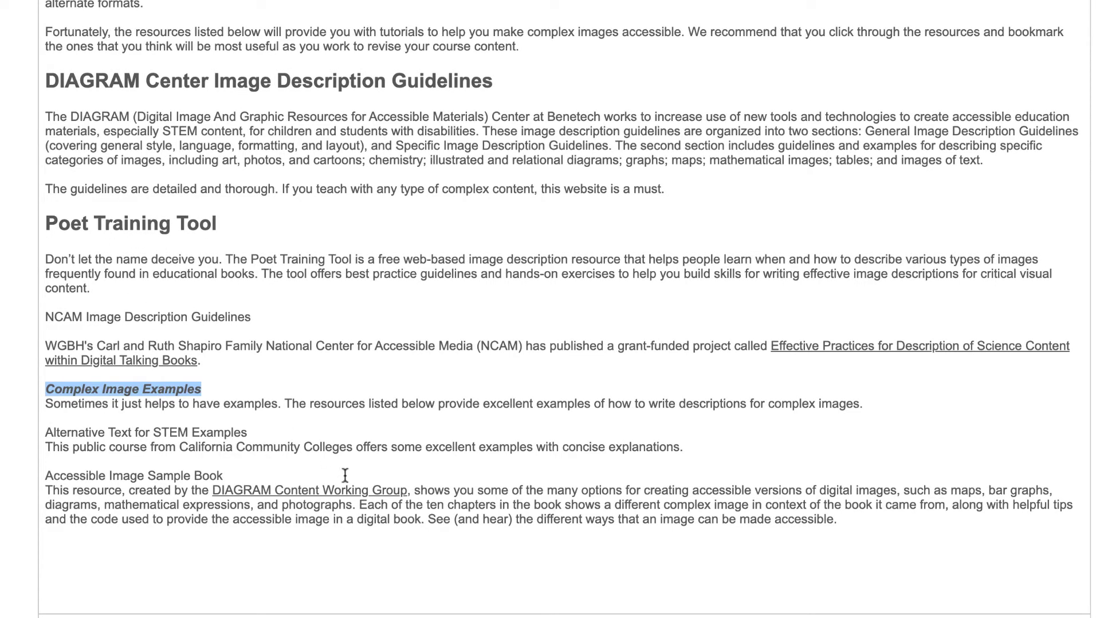
{"action": "scroll", "coordinate": [345, 475], "scroll_direction": "up", "scroll_amount": 5}
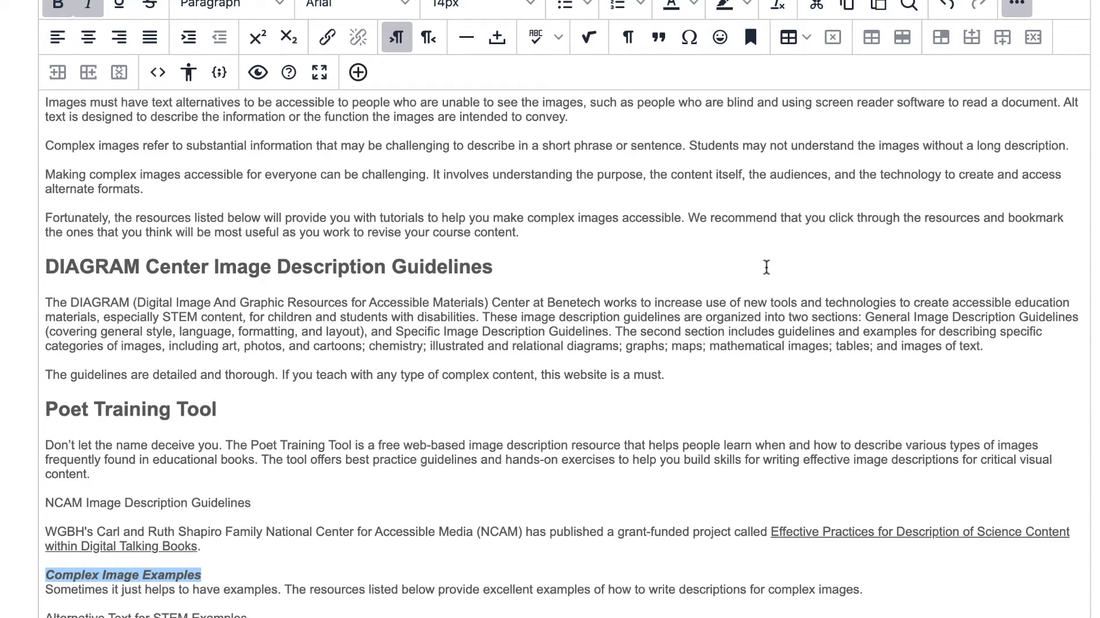
{"action": "scroll", "coordinate": [769, 267], "scroll_direction": "up", "scroll_amount": 2}
{"action": "left_click", "coordinate": [779, 49]}
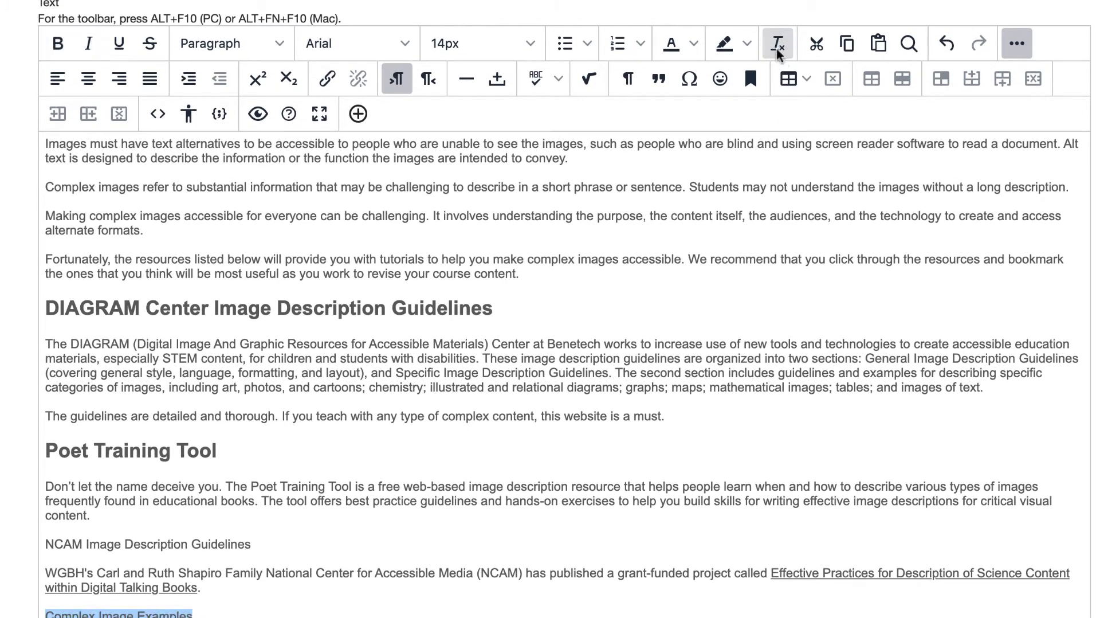
{"action": "left_click", "coordinate": [204, 48]}
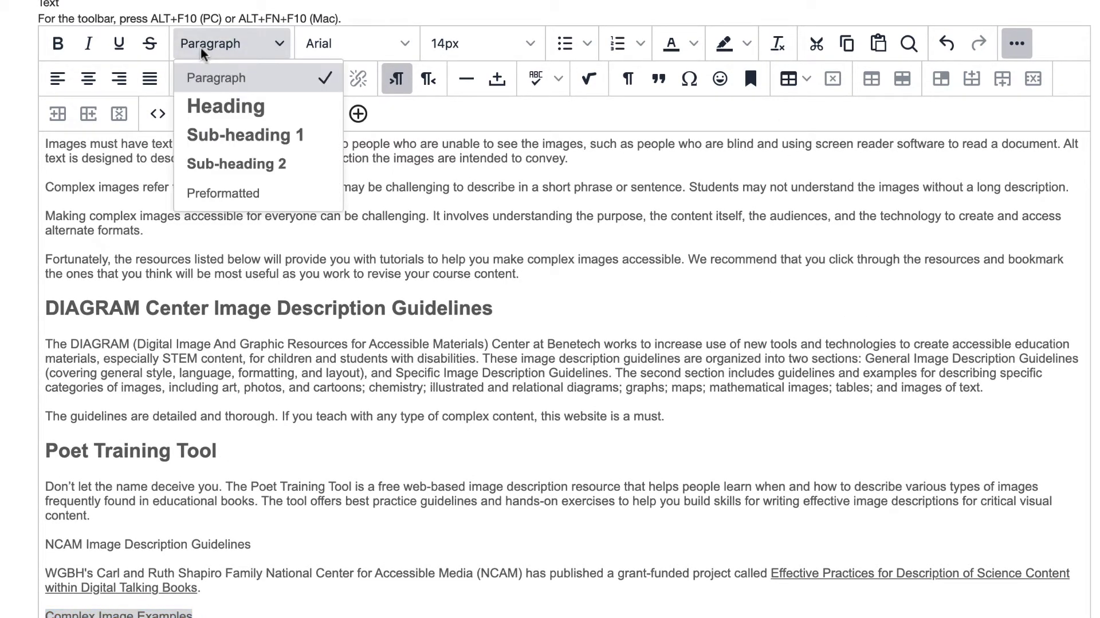
{"action": "left_click", "coordinate": [242, 144]}
Examine the text style and the available fonts for the DIAGRAM Center Image Description Guidelines heading
{"action": "scroll", "coordinate": [423, 473], "scroll_direction": "down", "scroll_amount": 3}
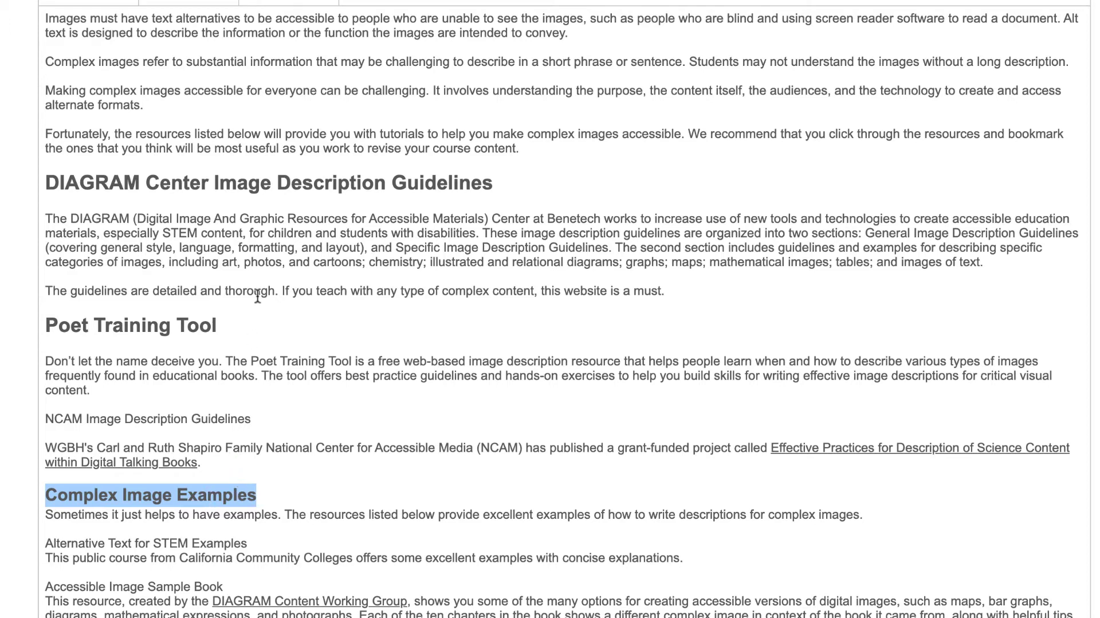
{"action": "left_click", "coordinate": [289, 183]}
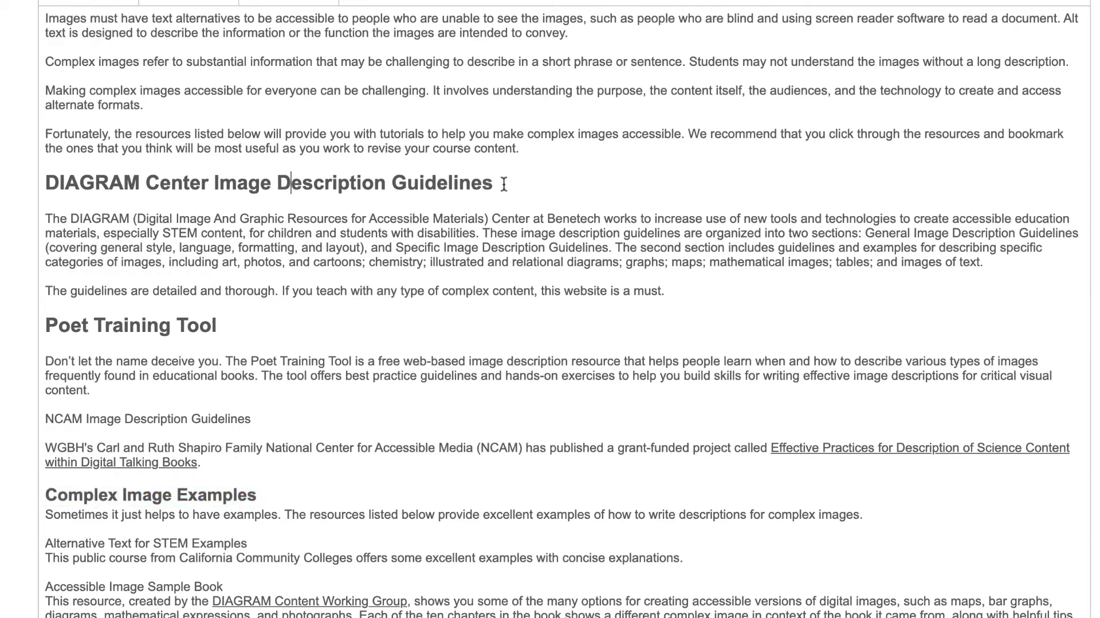
{"action": "left_click_drag", "start_coordinate": [494, 182], "coordinate": [33, 181]}
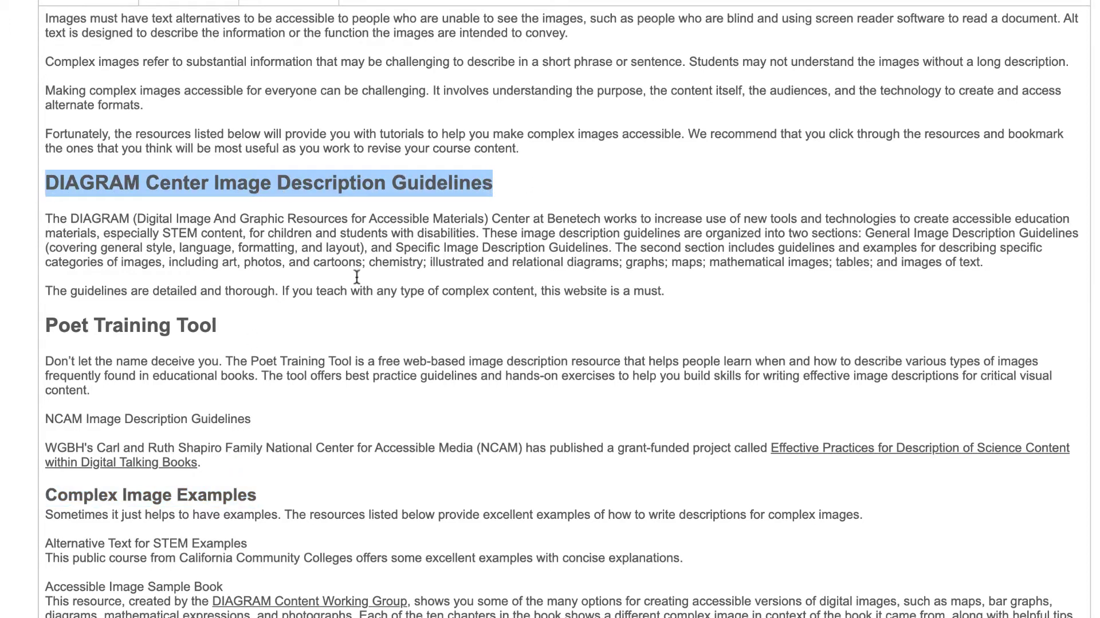
{"action": "scroll", "coordinate": [483, 309], "scroll_direction": "up", "scroll_amount": 3}
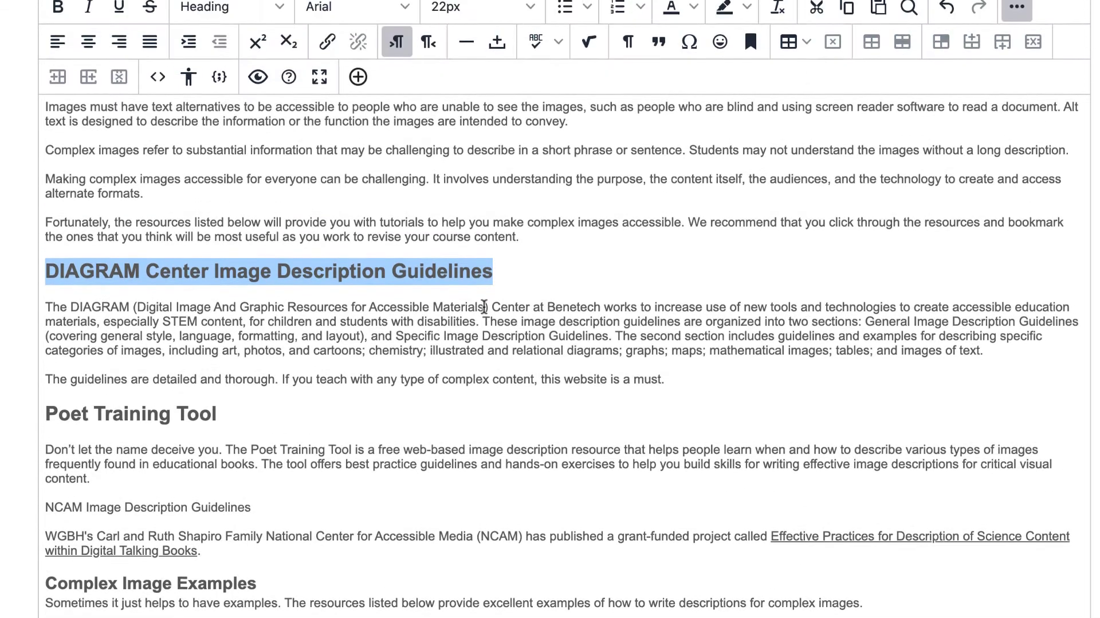
{"action": "left_click", "coordinate": [407, 51]}
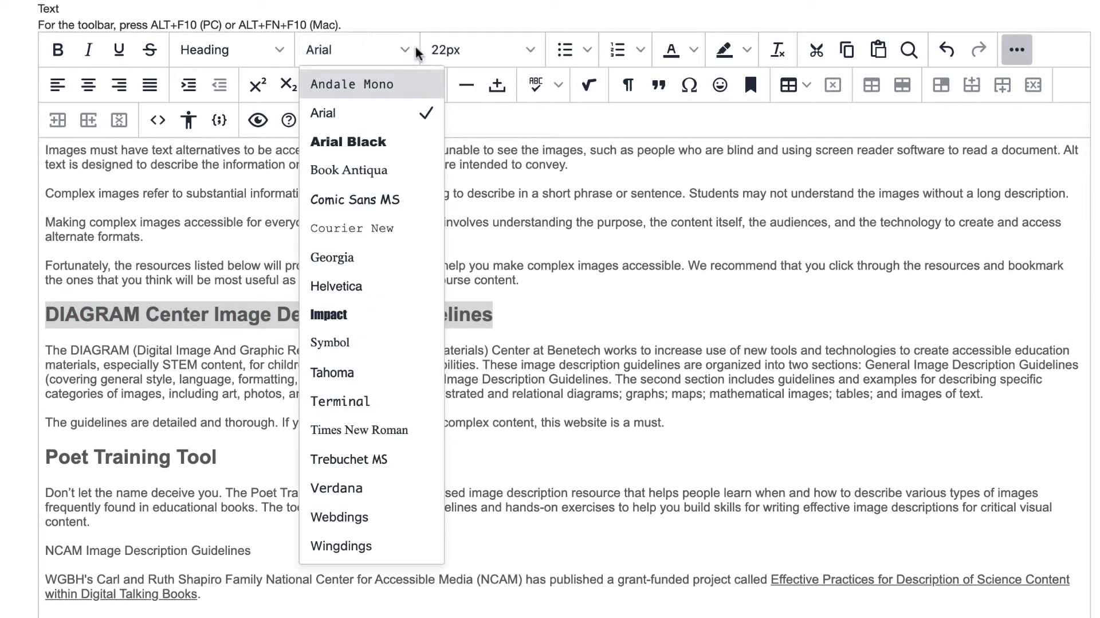
{"action": "left_click", "coordinate": [587, 194]}
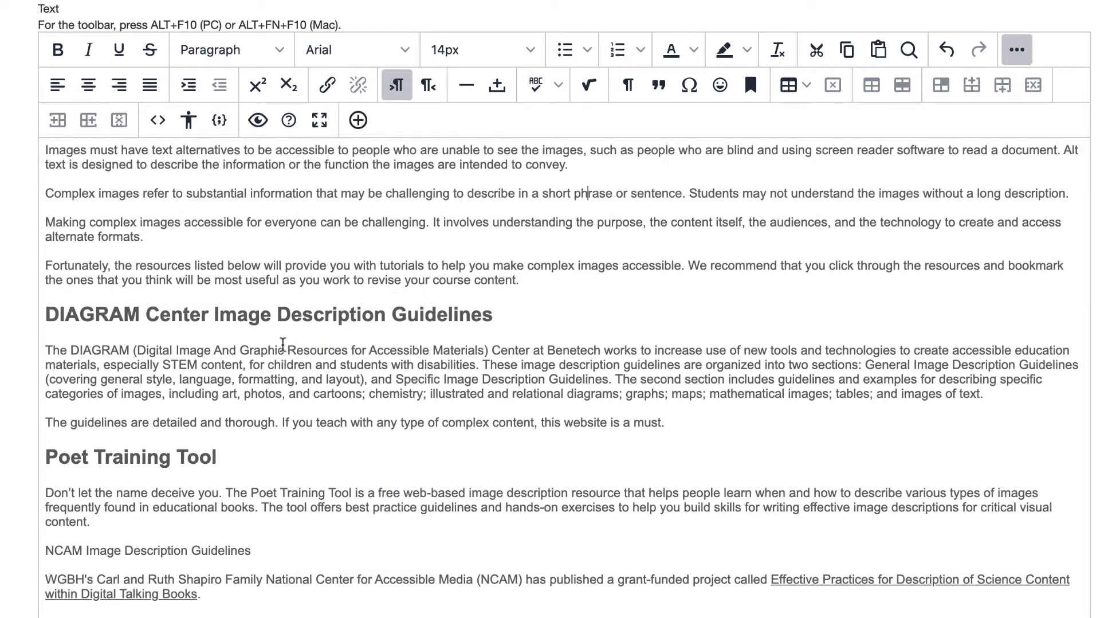
{"action": "left_click", "coordinate": [239, 317]}
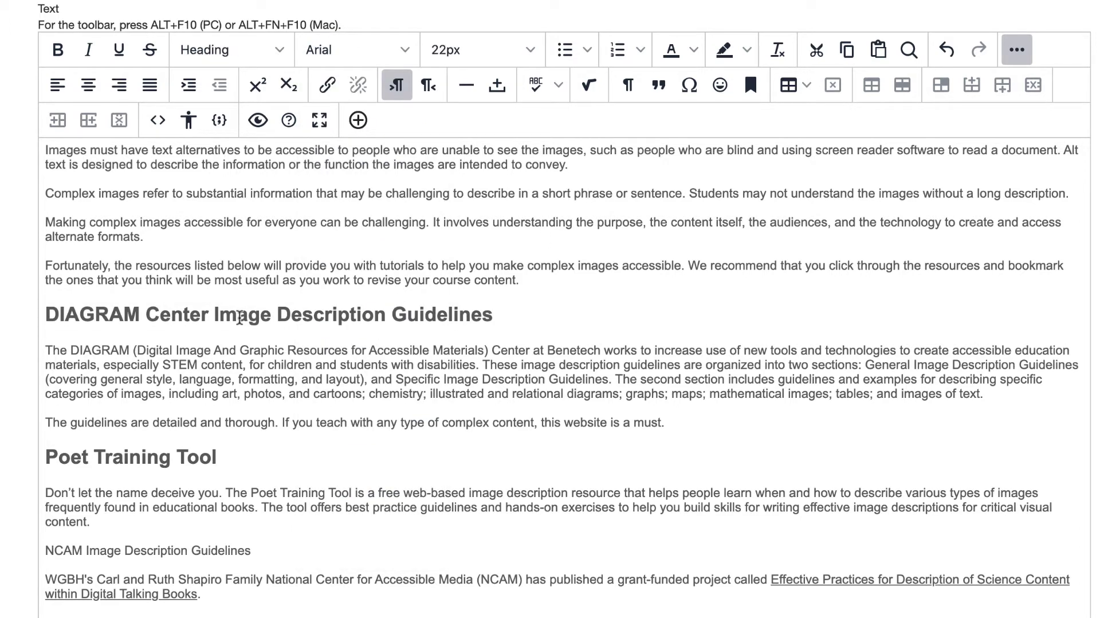